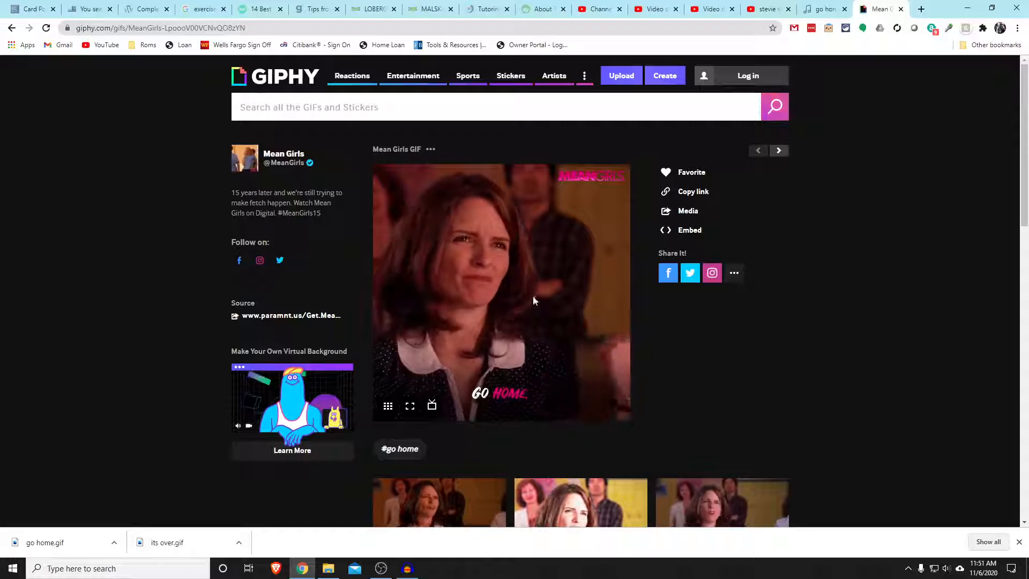
Search GIPHY for "closing time" GIFs
click(287, 118)
text(closgei)
key(BackSpace)
key(BackSpace)
key(BackSpace)
text(eoi)
key(BackSpace)
key(BackSpace)
key(BackSpace)
text(ing)
key(Return)
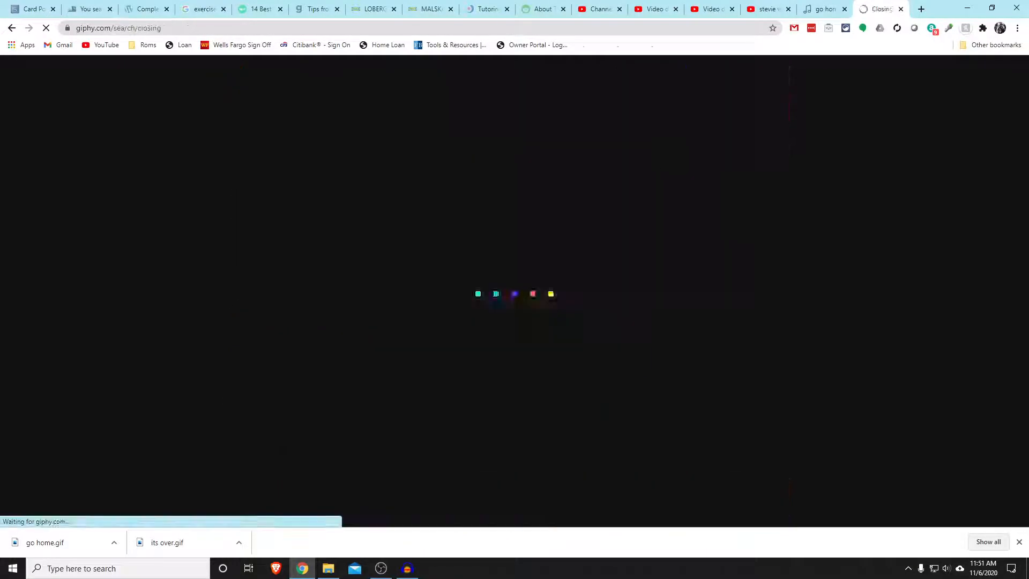
text(time)
key(Return)
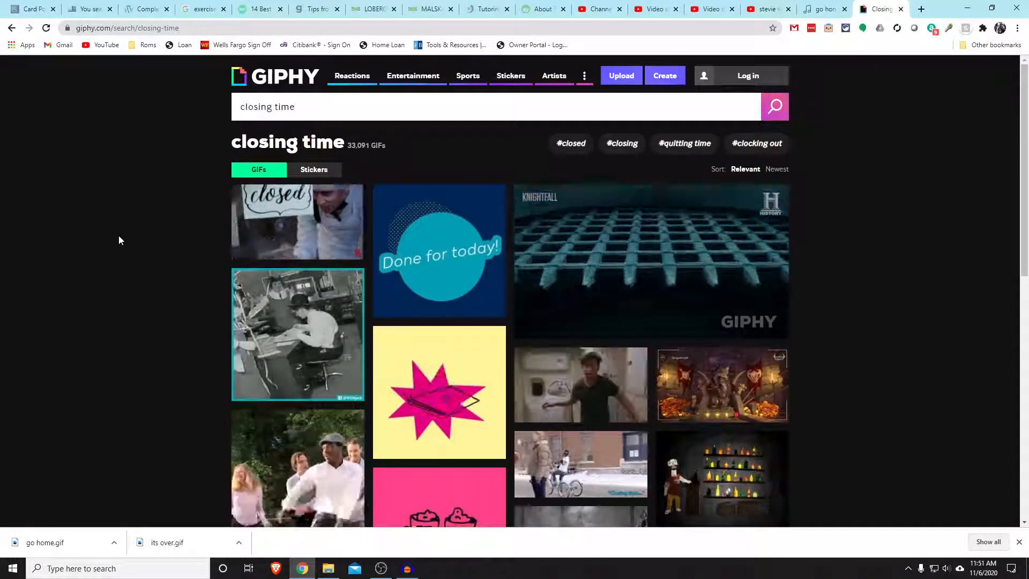
Open the Netflix GIF with the "closed" sign and save it to Downloads as "closing time"
scroll(120, 240, down, 4)
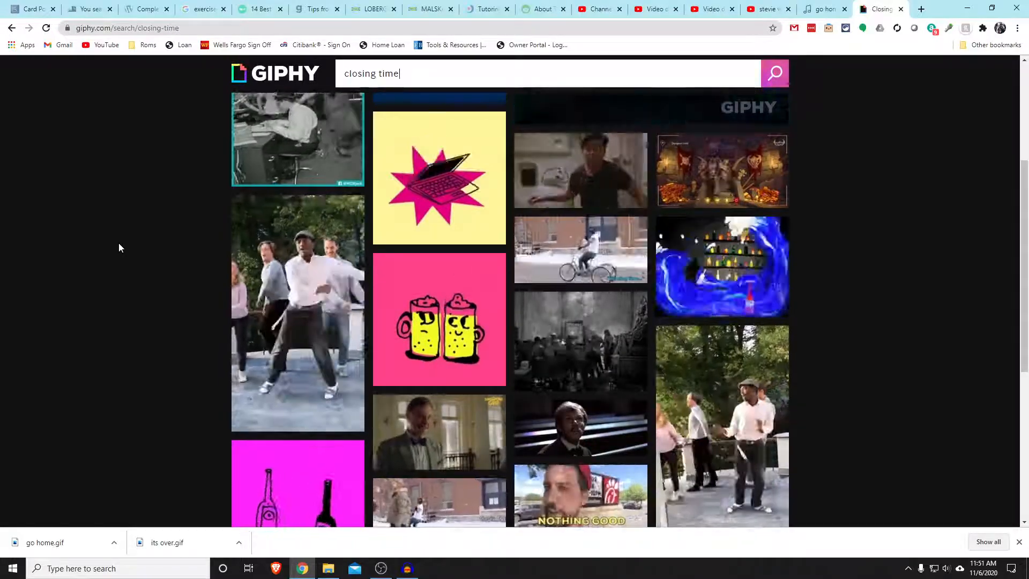
scroll(118, 243, up, 4)
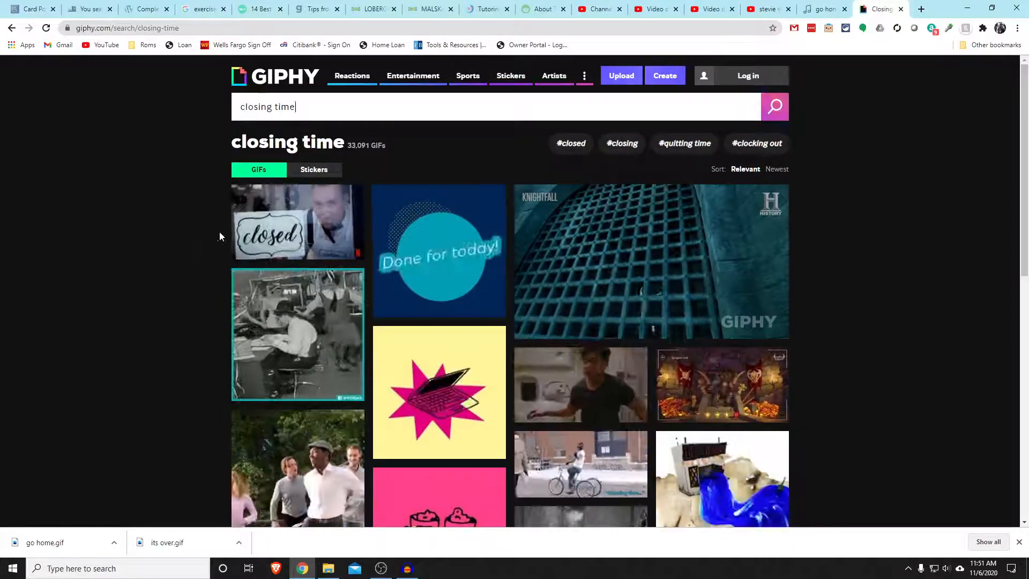
click(343, 199)
right_click(502, 214)
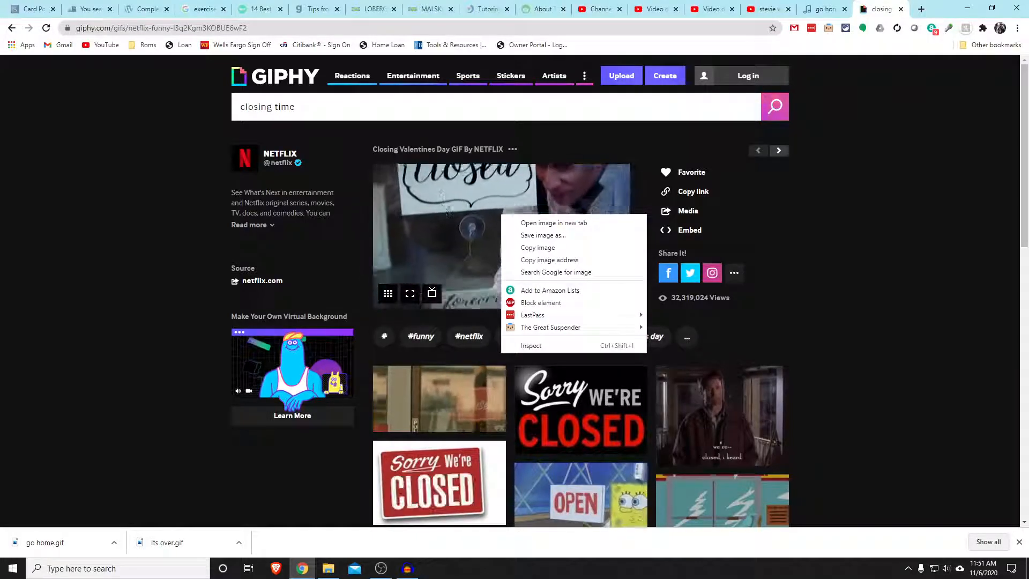
click(528, 236)
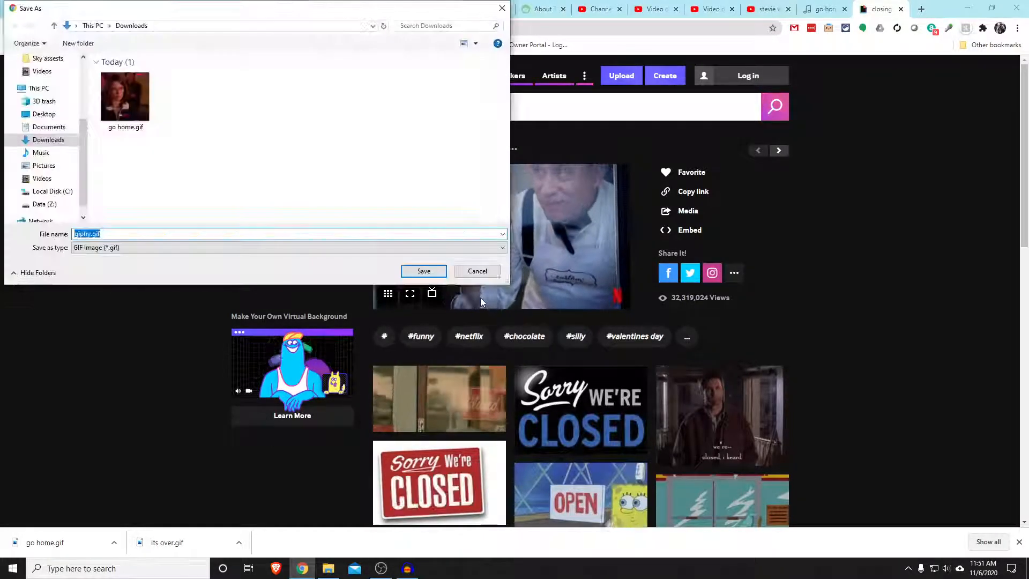
text(closgin)
key(BackSpace)
key(BackSpace)
key(BackSpace)
text(ing time)
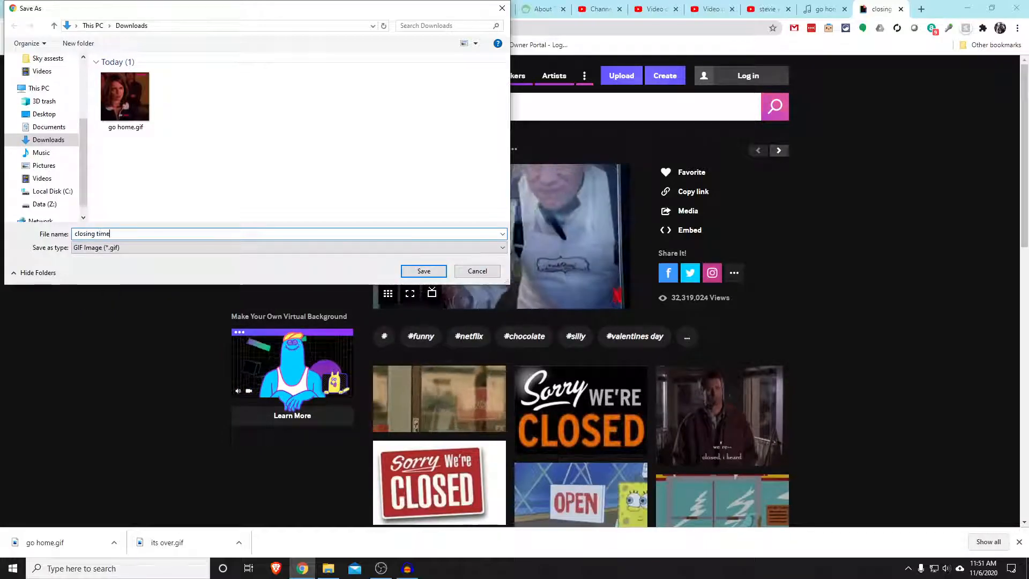
key(Return)
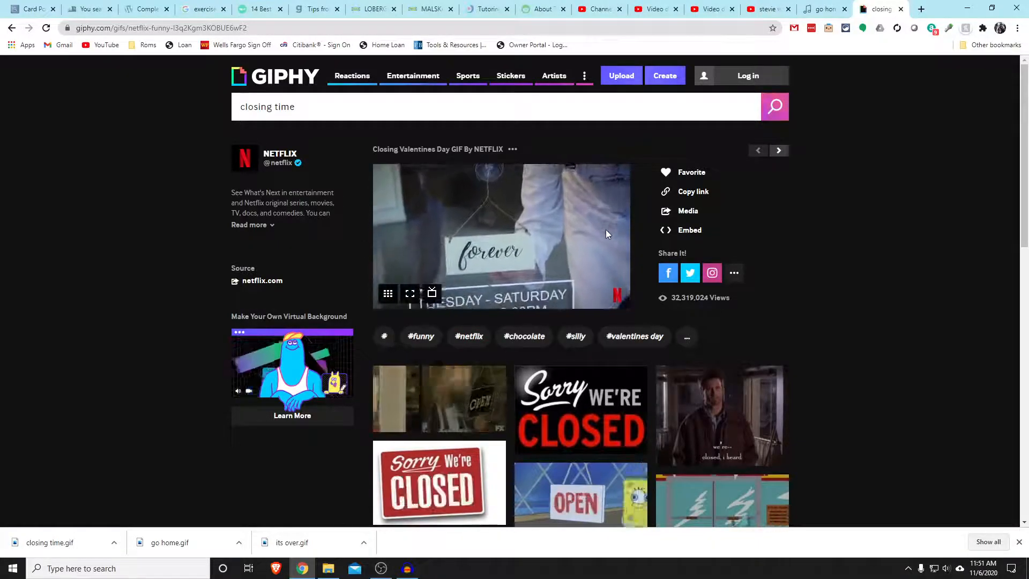
Search Find Music By Lyrics for "closing time" and look through the matching songs
click(819, 12)
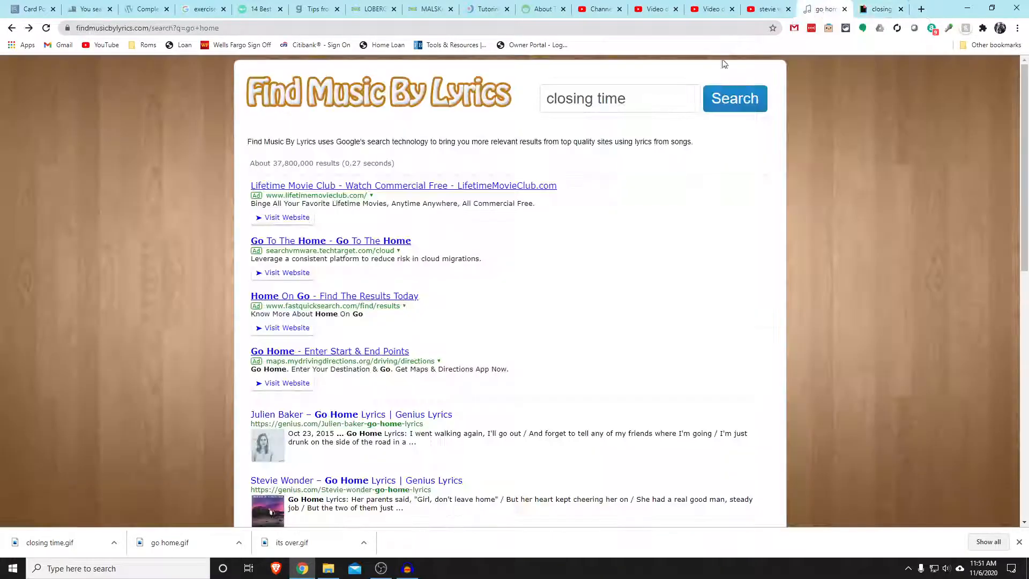
key(Return)
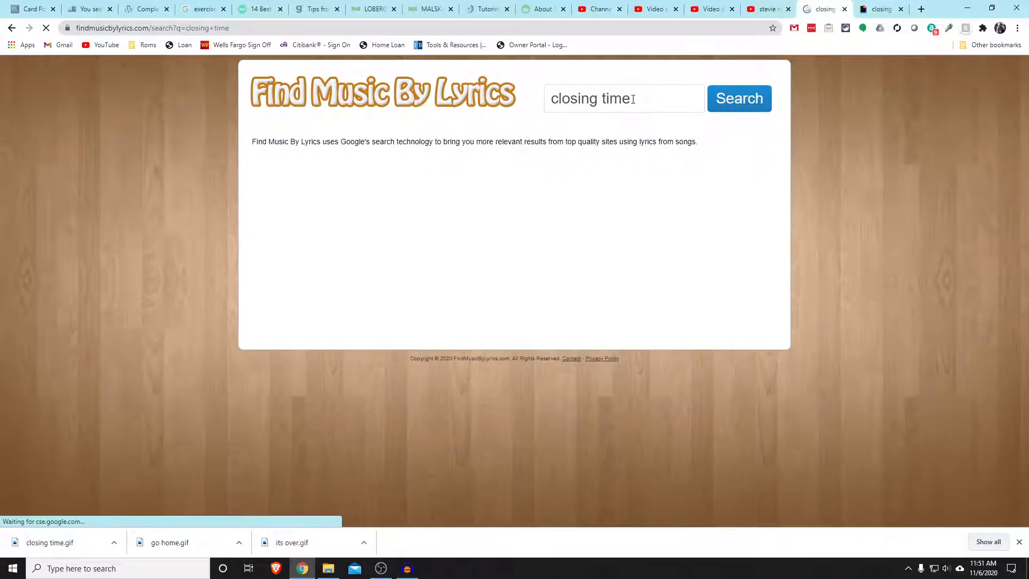
drag(626, 101, 546, 102)
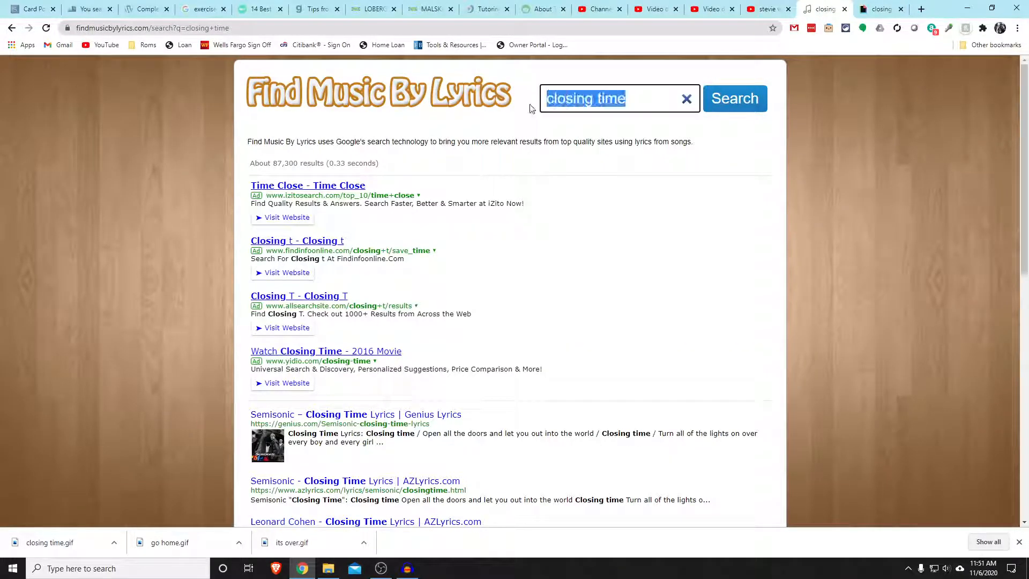
scroll(180, 221, down, 2)
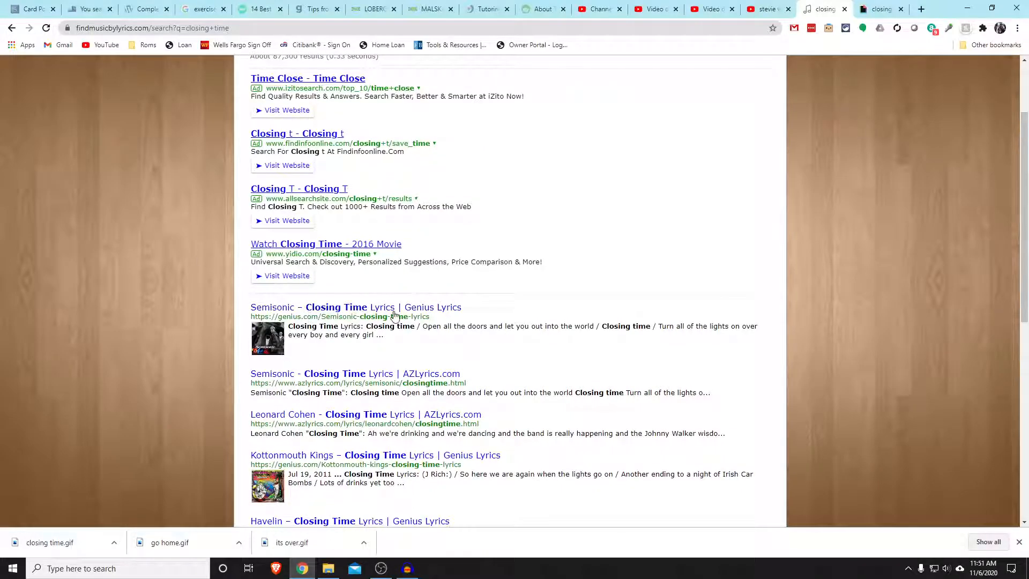
Search YouTube for "semisonic closing time" and open the official video
click(765, 15)
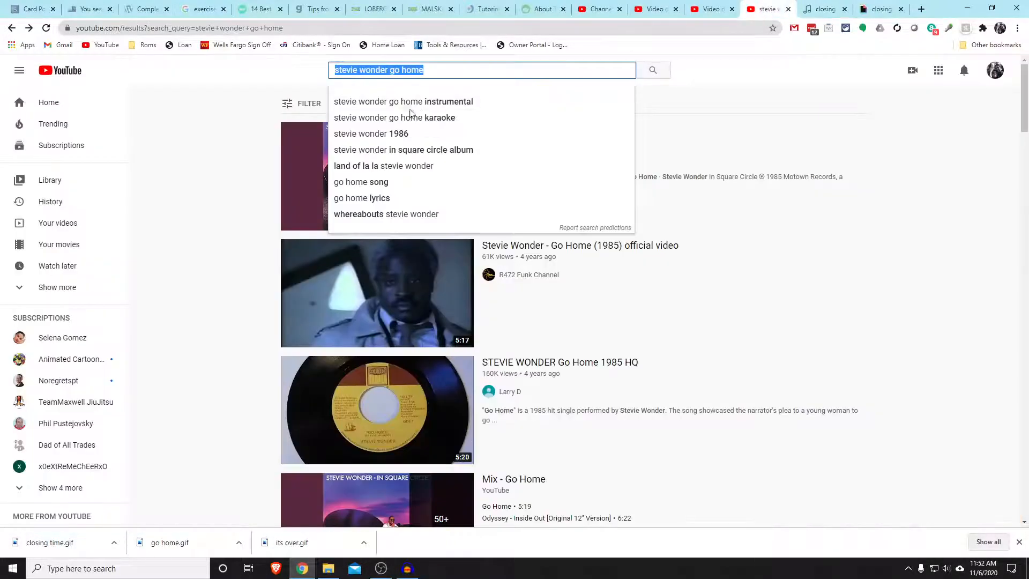
text(semiso)
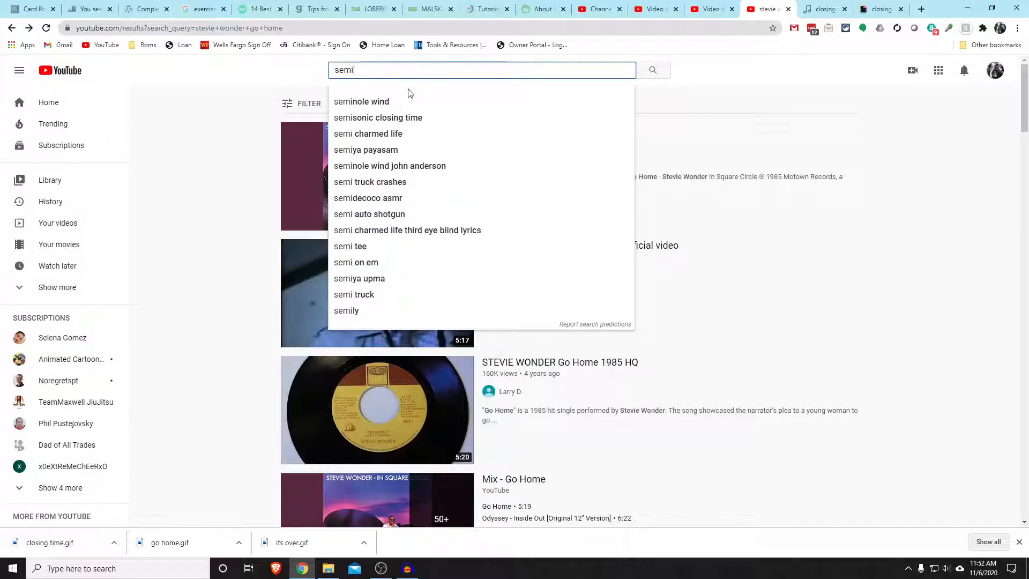
click(408, 93)
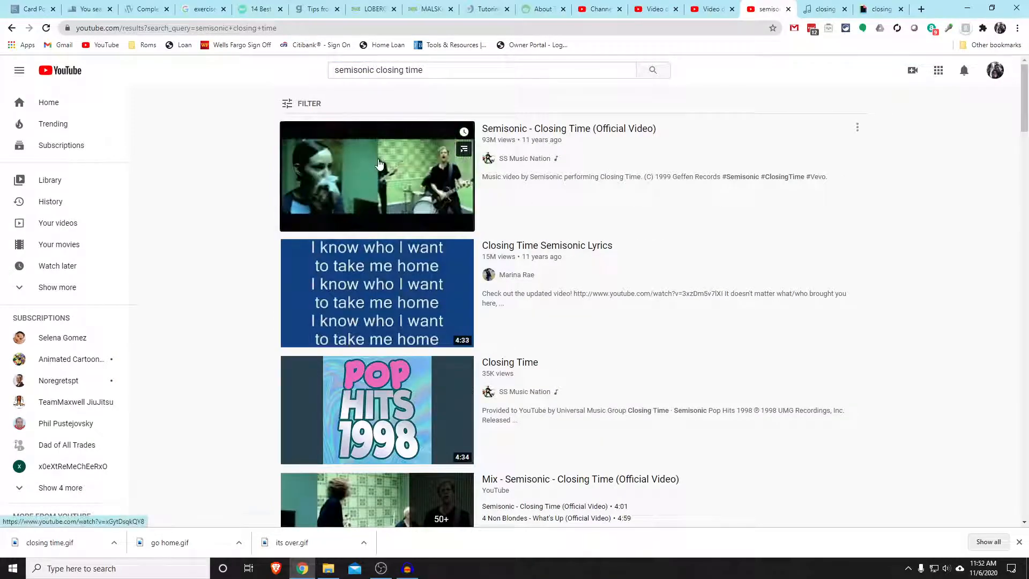
click(413, 224)
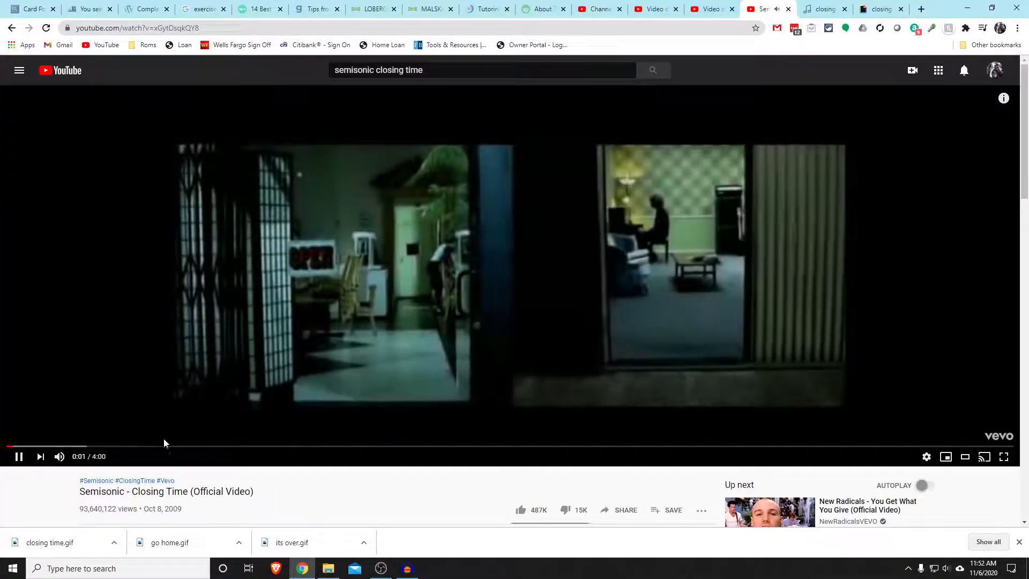
Cue the video to the sung line at 0:27 and pause it there
click(157, 447)
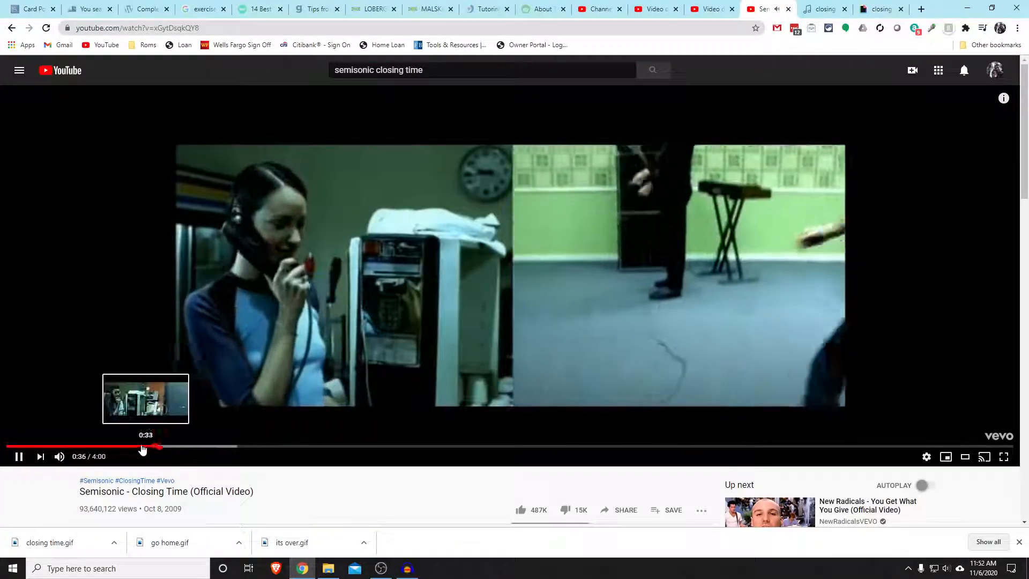
click(134, 447)
click(113, 447)
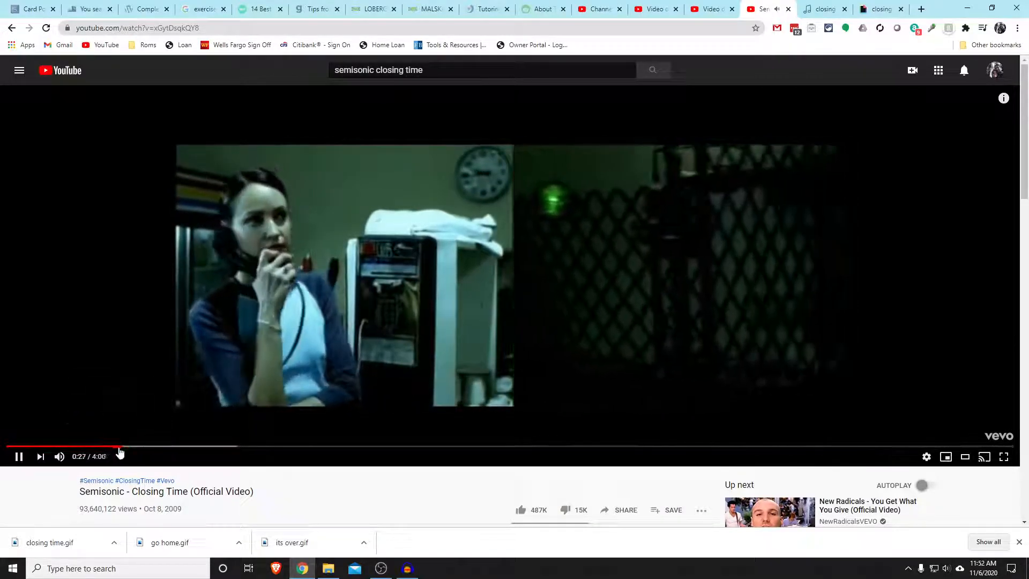
click(119, 453)
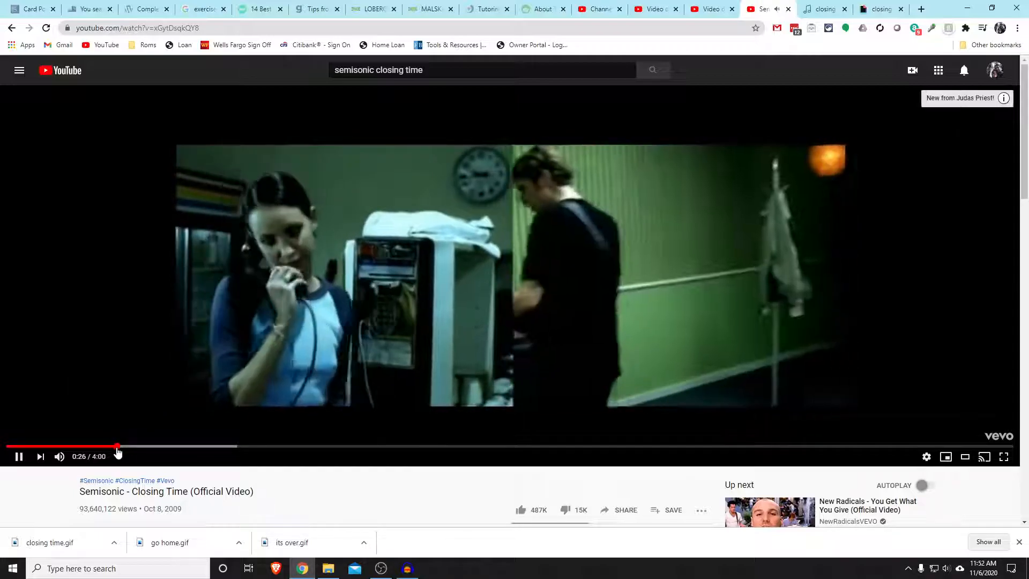
click(169, 295)
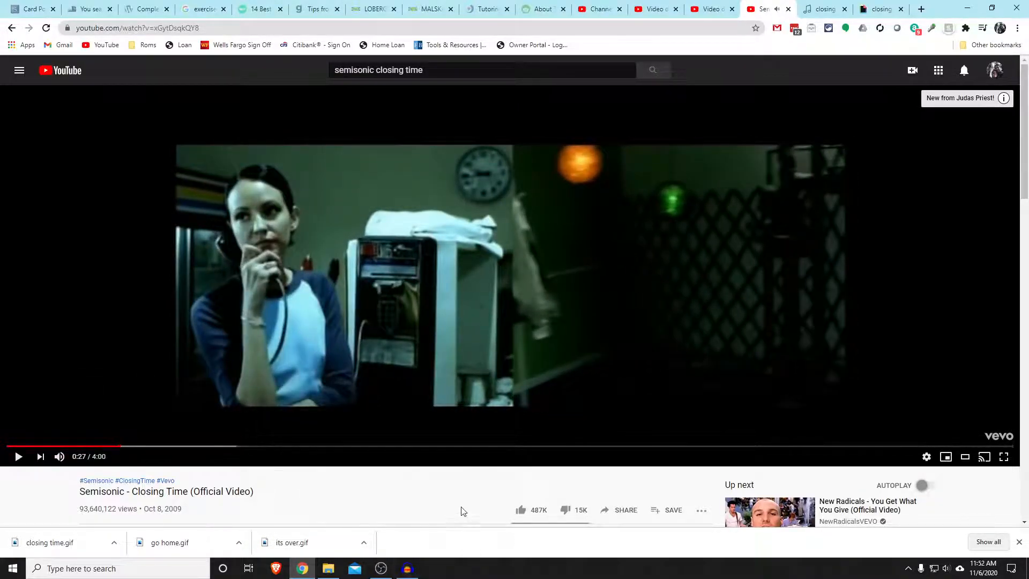
Switch to Audacity and review the audio host, recording device and recording channel options
click(407, 570)
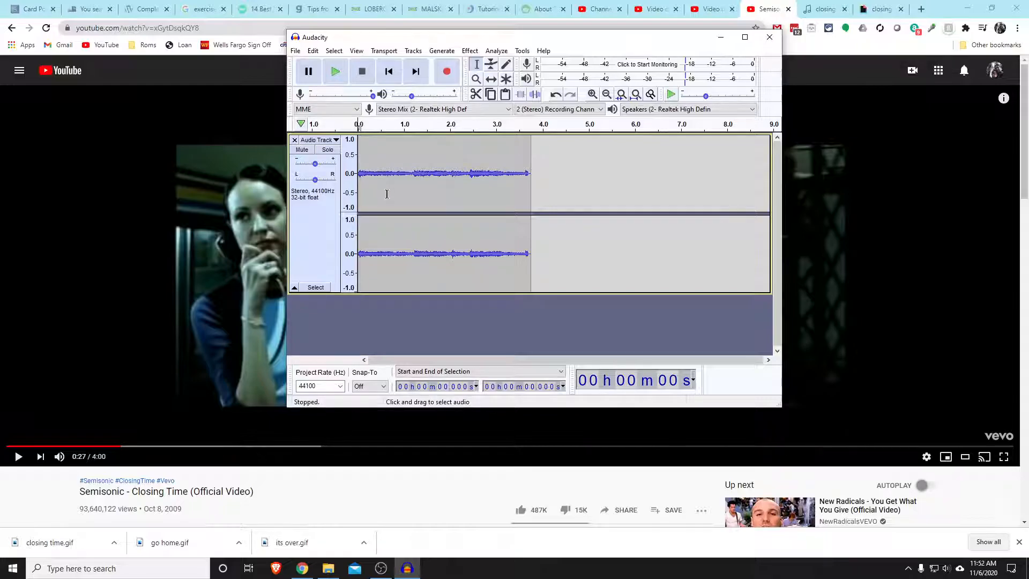
click(359, 110)
click(356, 109)
click(509, 110)
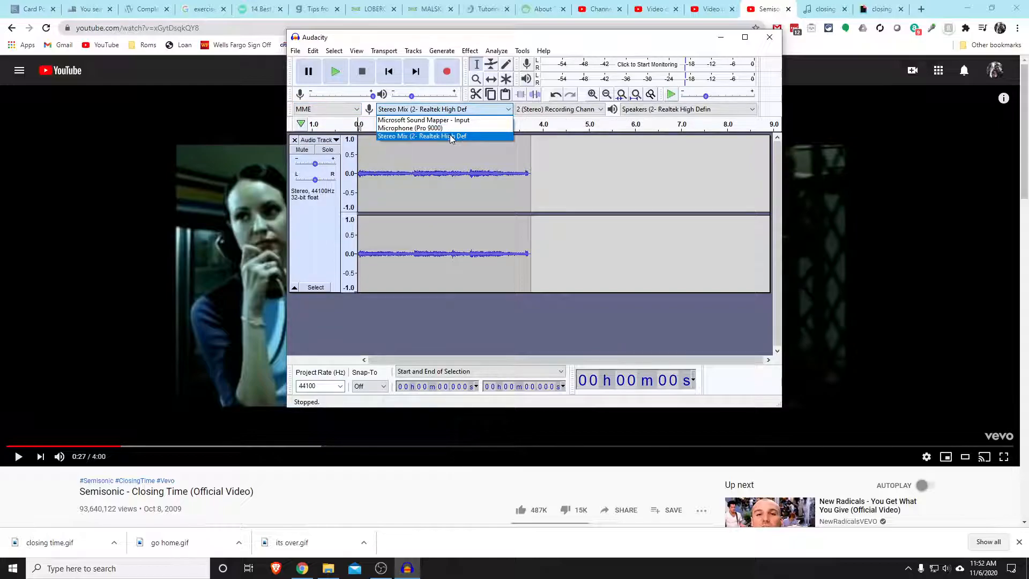
click(508, 110)
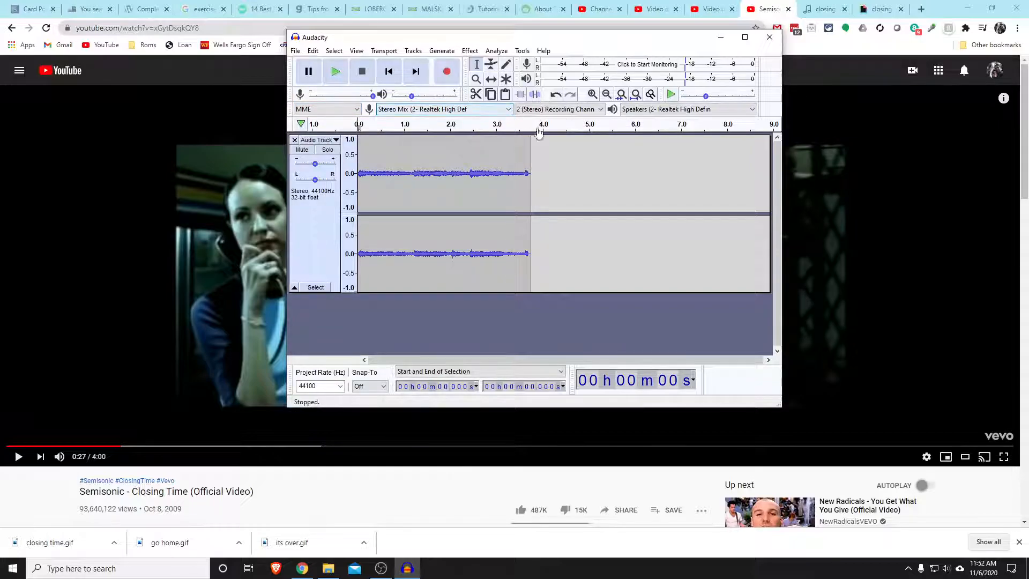
click(601, 110)
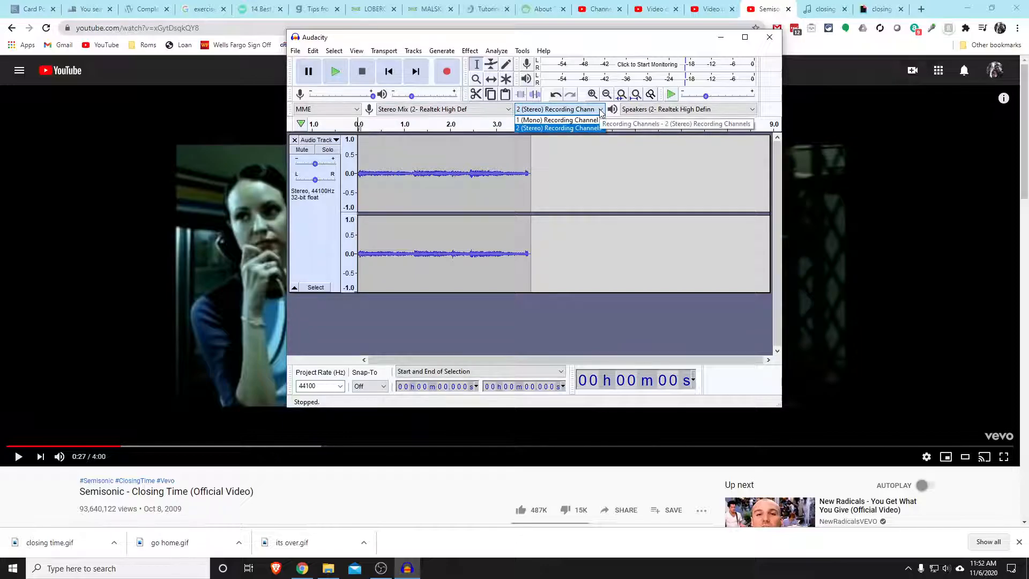
click(601, 110)
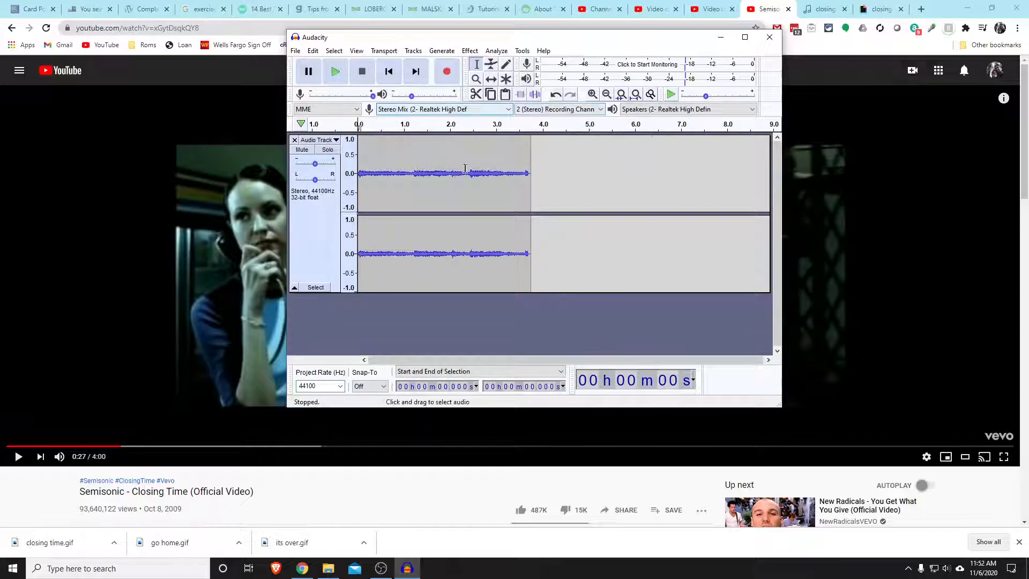
Remove the existing audio track and record the video's sound from 0:27 to 0:31 into a new one
click(294, 140)
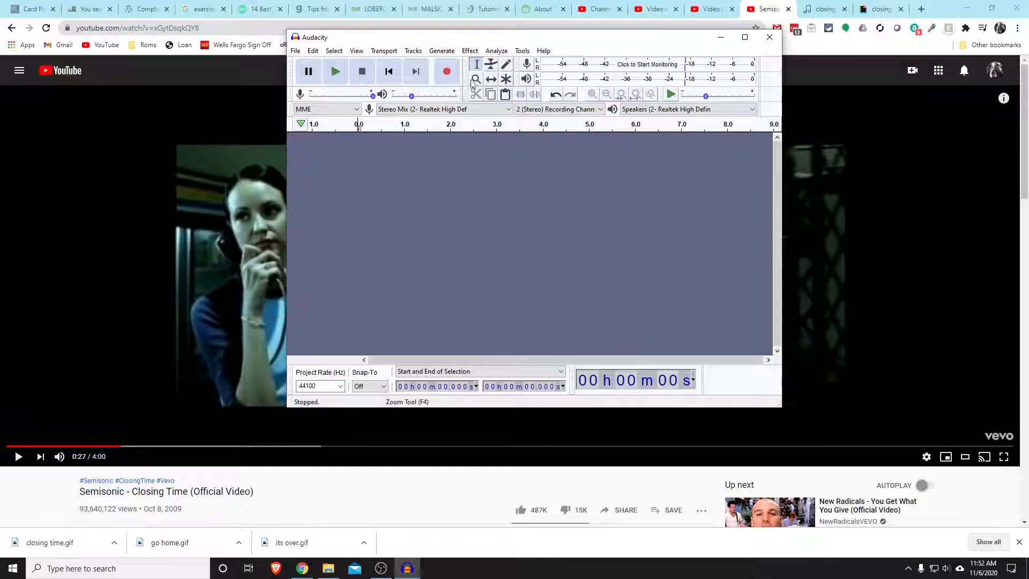
click(447, 73)
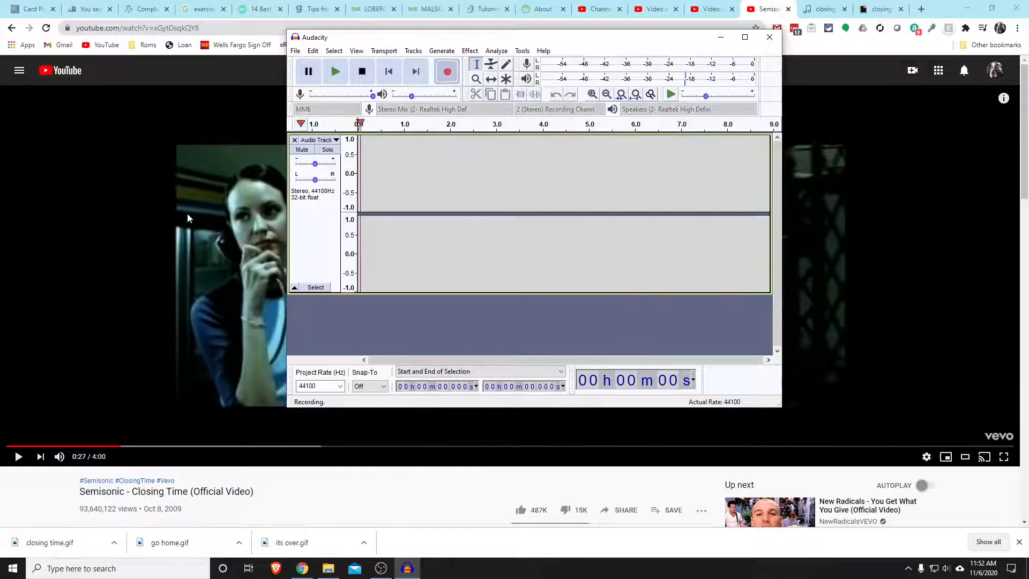
click(223, 301)
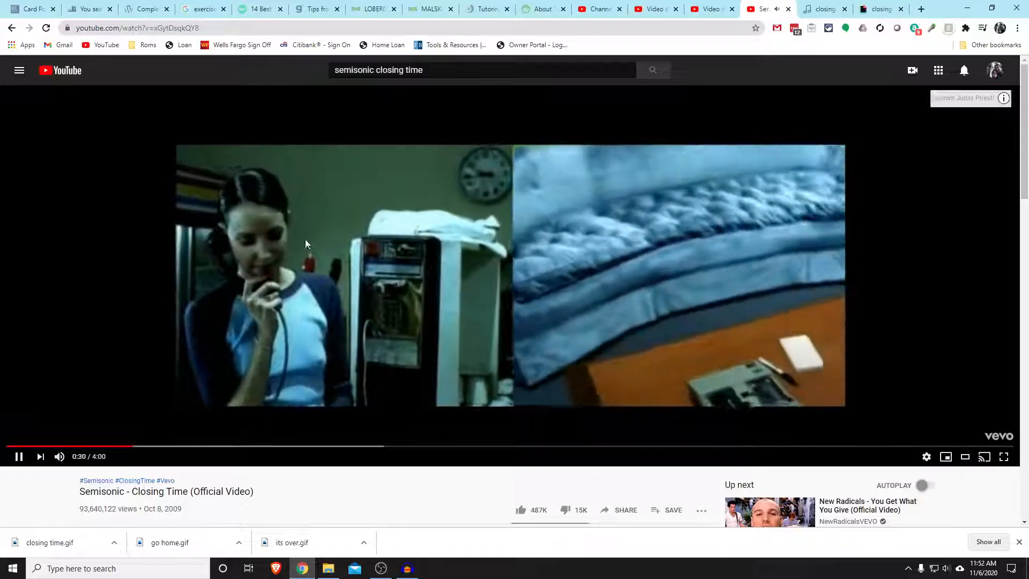
click(302, 237)
click(408, 570)
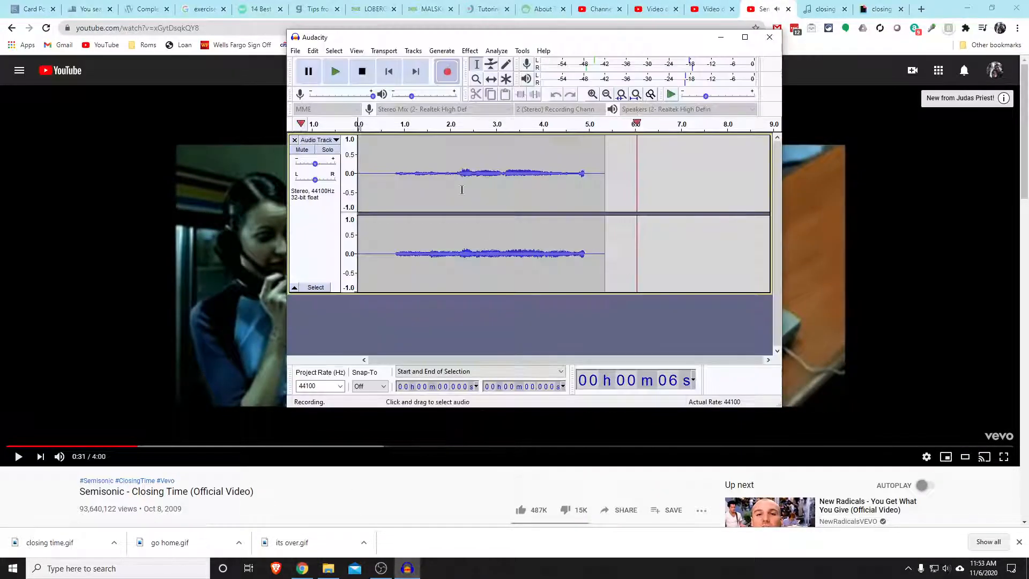
click(362, 71)
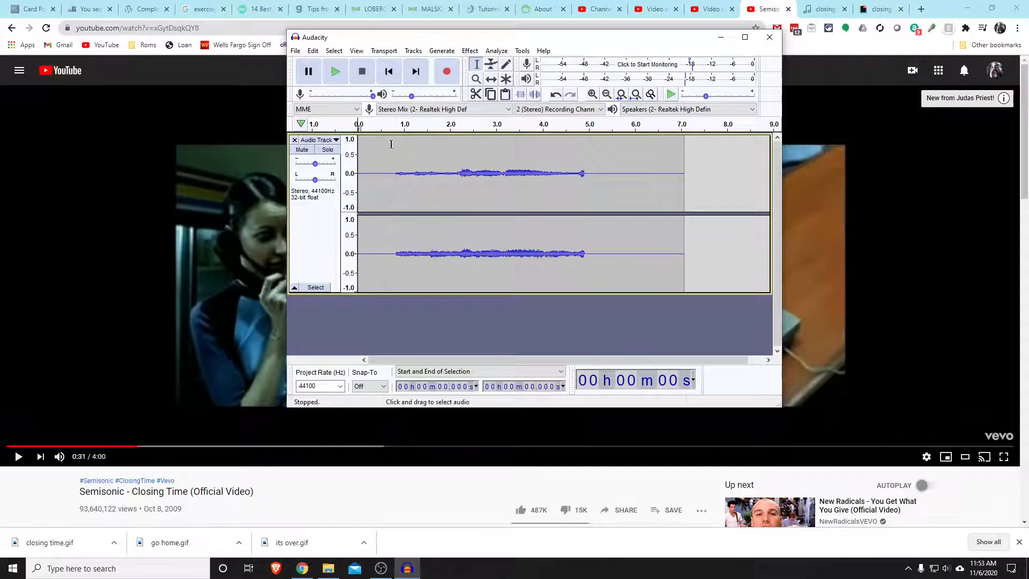
Delete the silent first 0.8 s of the recording and the silence after the sung line
drag(394, 150, 352, 157)
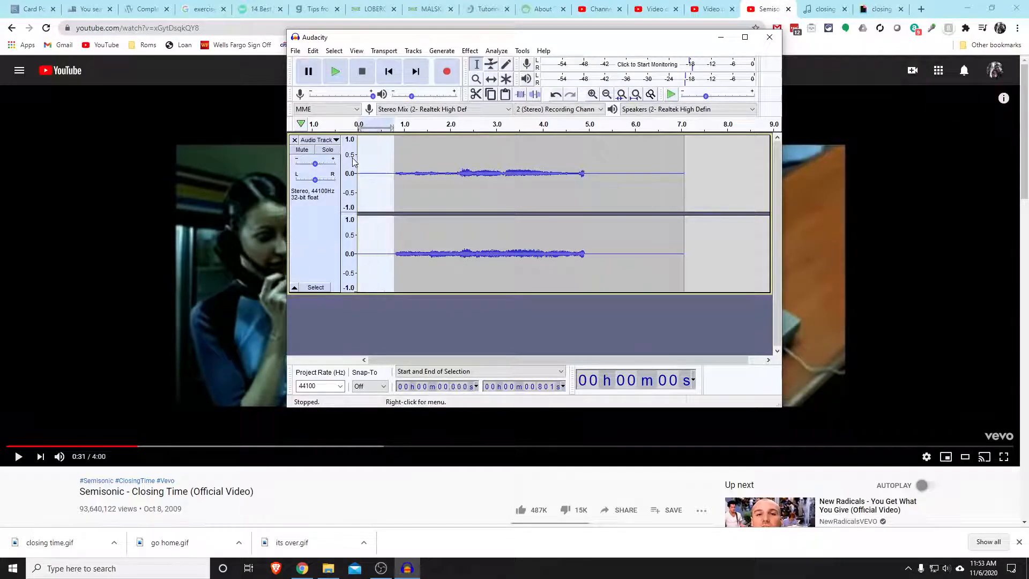
key(Delete)
drag(551, 168, 681, 170)
key(Delete)
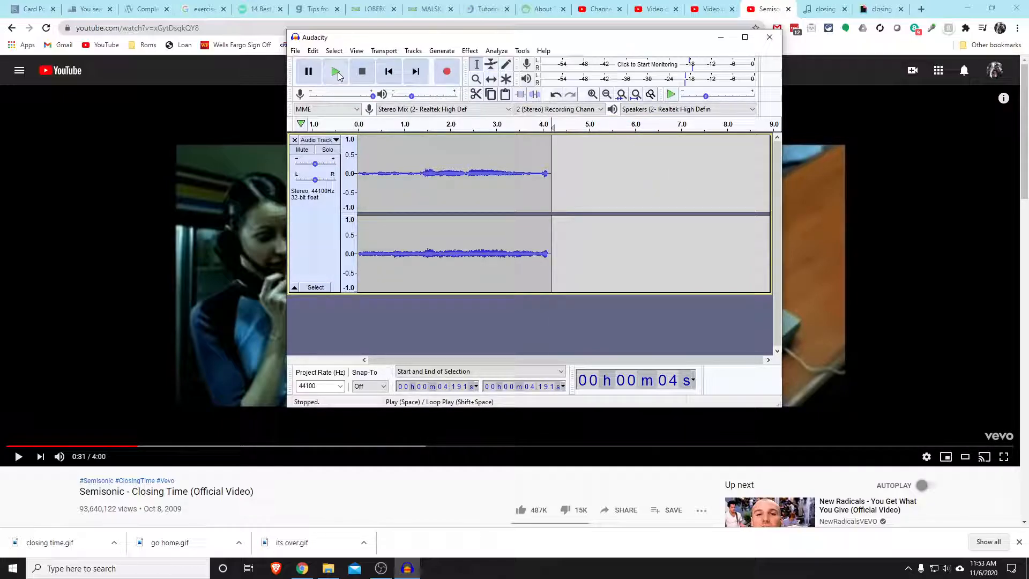
Cut the leftover sound off the clip's end at about 3.83 s and play the clip back to check it
click(358, 129)
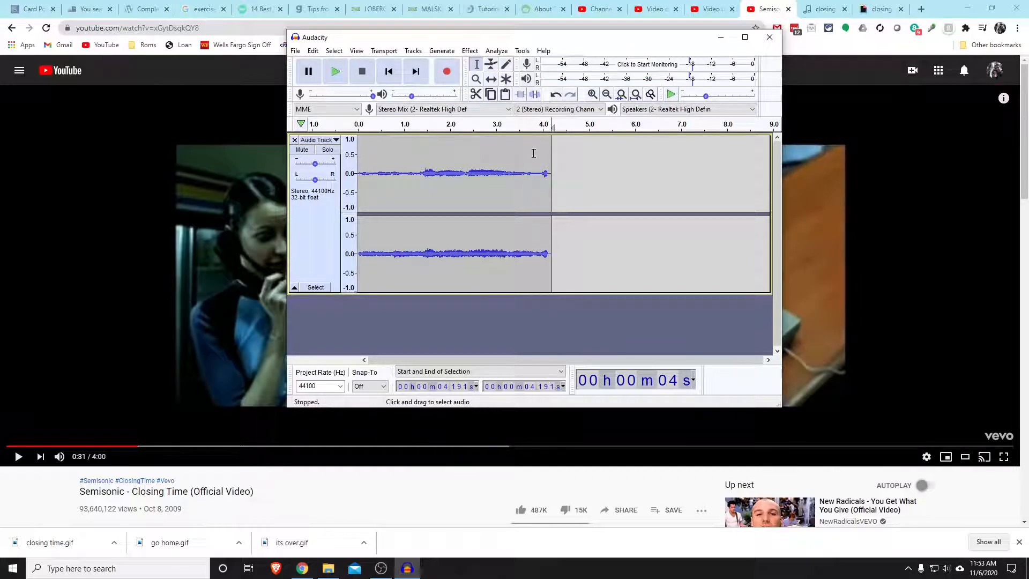
drag(550, 155, 557, 156)
key(Delete)
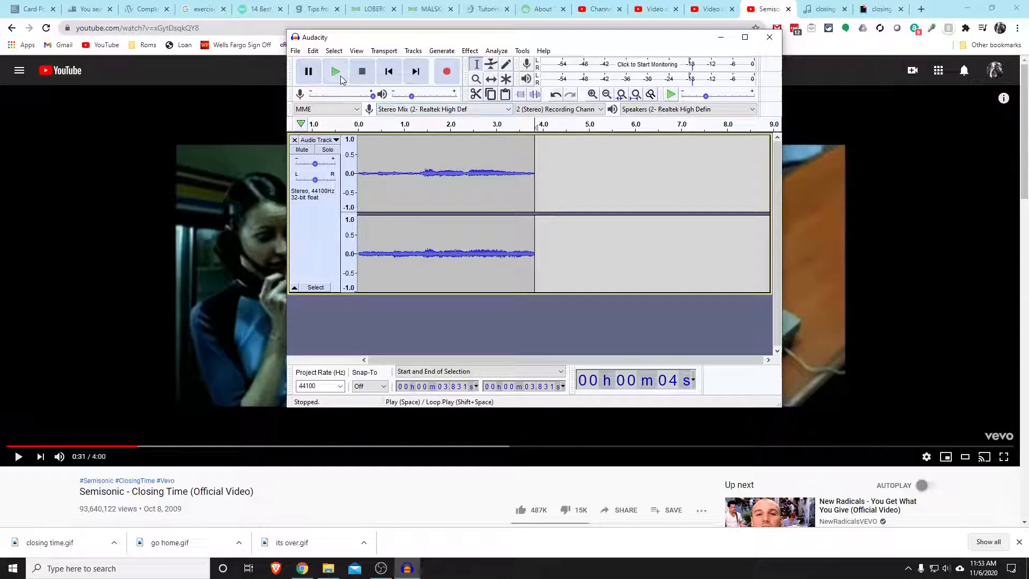
click(361, 127)
click(361, 125)
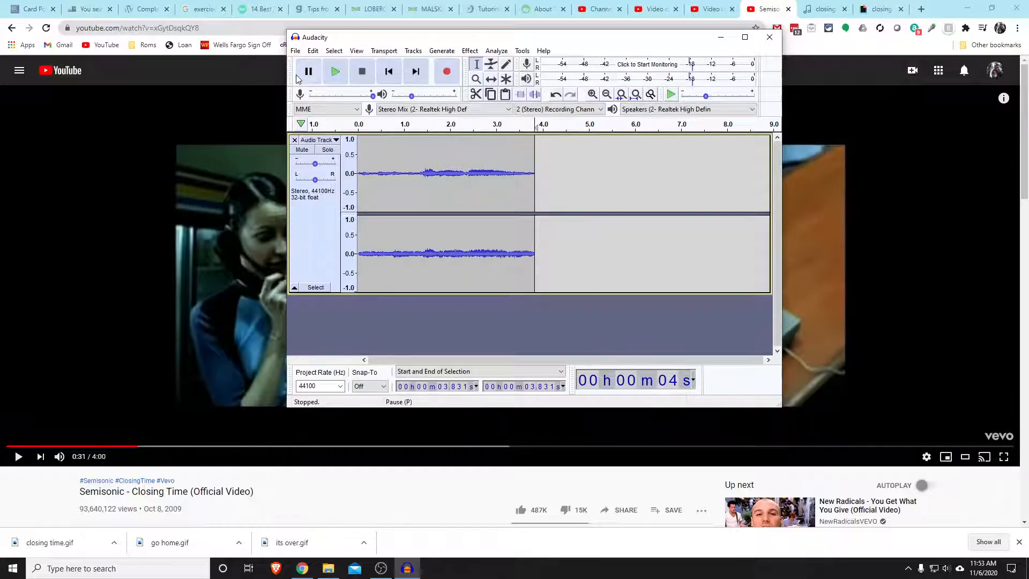
Export the trimmed clip to the Downloads folder as an MP3 named "closing time" with blank metadata tags, and minimize Audacity
click(295, 51)
mouse_move(315, 133)
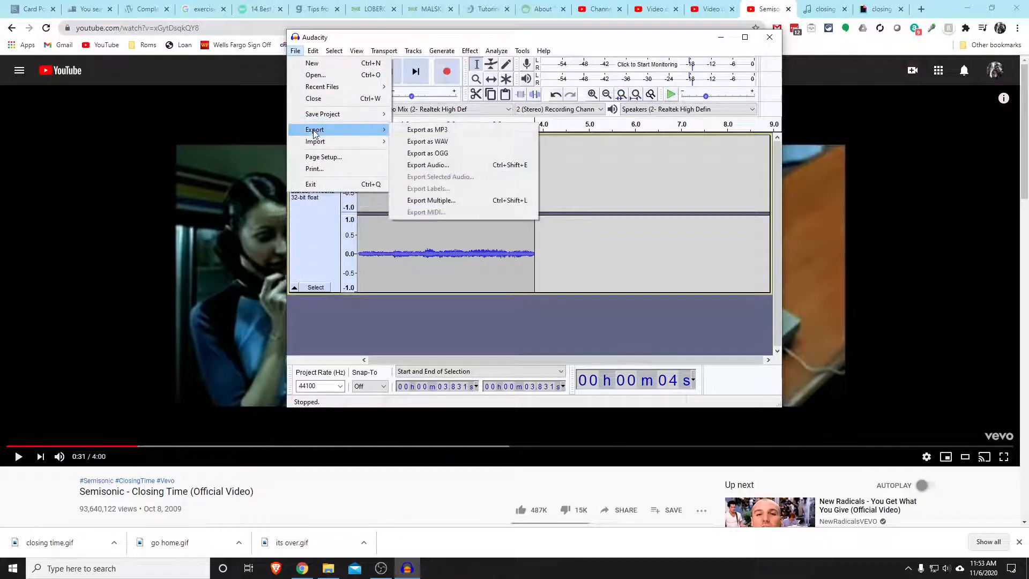
click(430, 131)
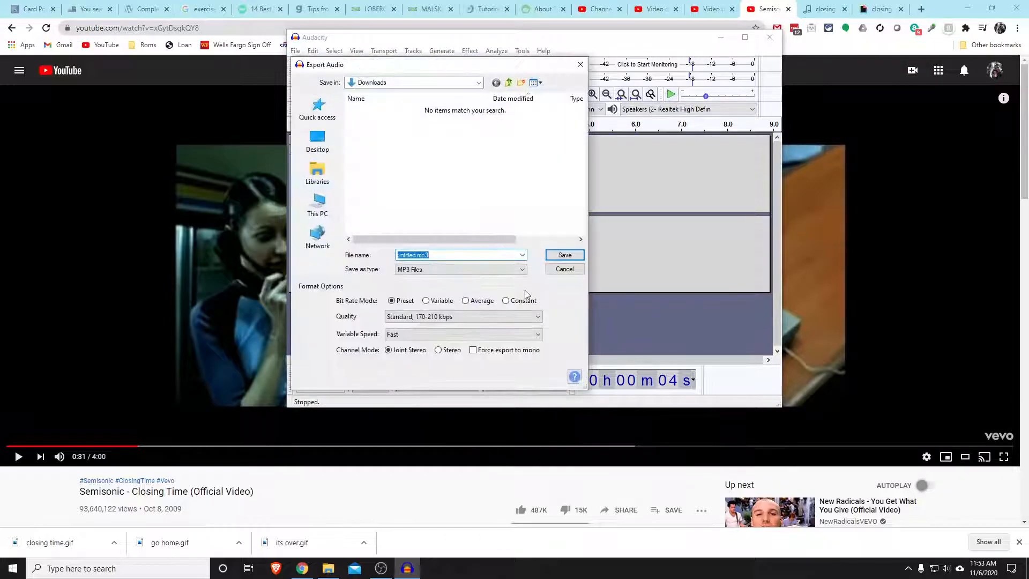
text(closing time)
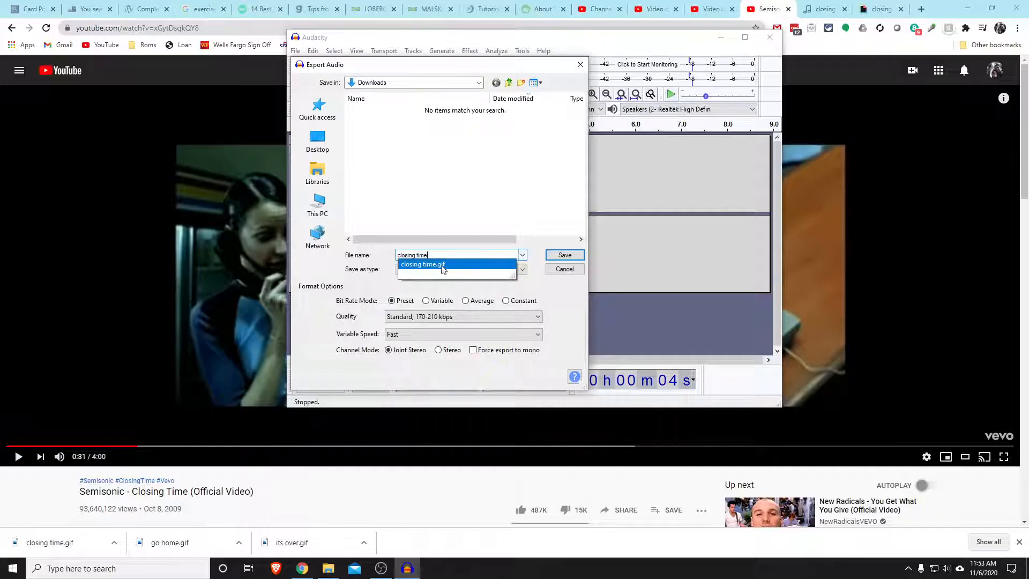
click(384, 286)
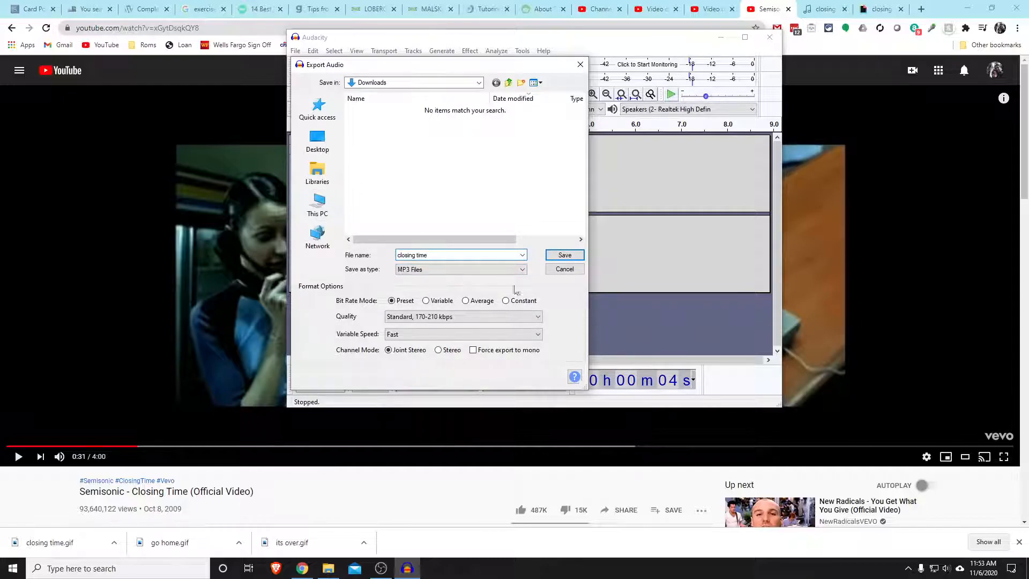
click(564, 255)
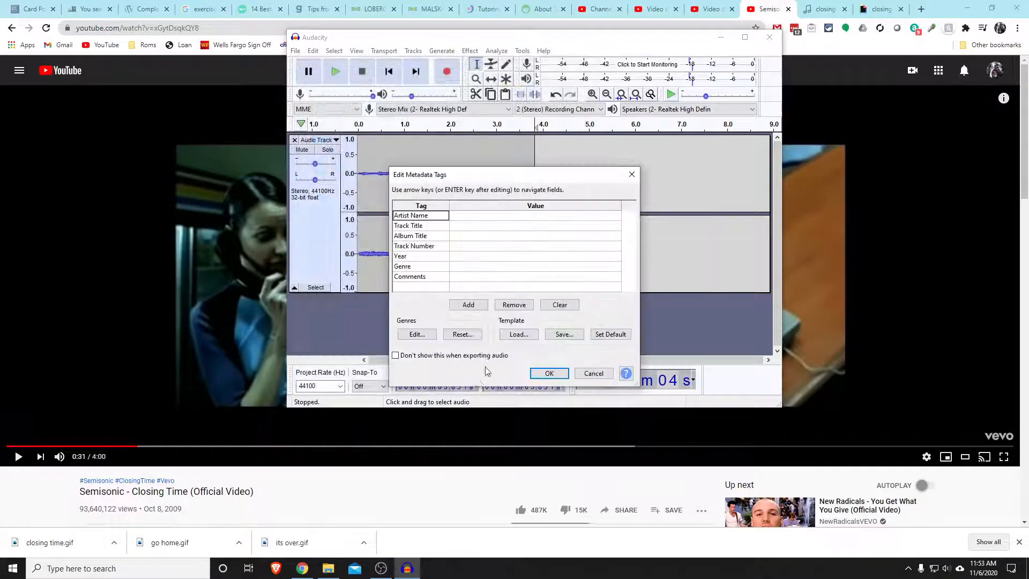
click(549, 373)
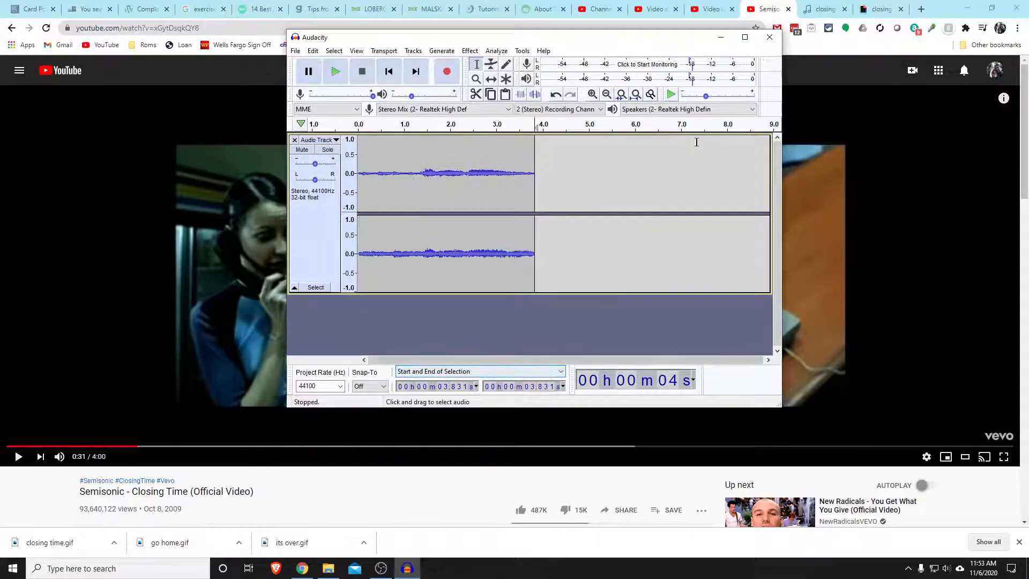
click(721, 37)
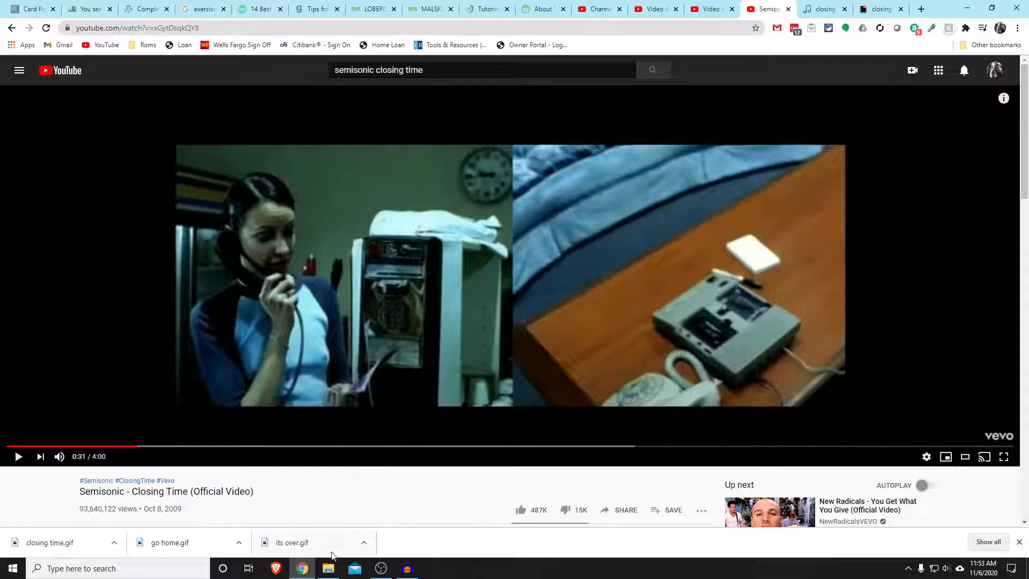
Open the Downloads folder in File Explorer, delete the extra file beside today's closing time files, and select closing time.gif
click(328, 568)
click(661, 208)
key(Delete)
click(582, 219)
click(528, 219)
click(586, 223)
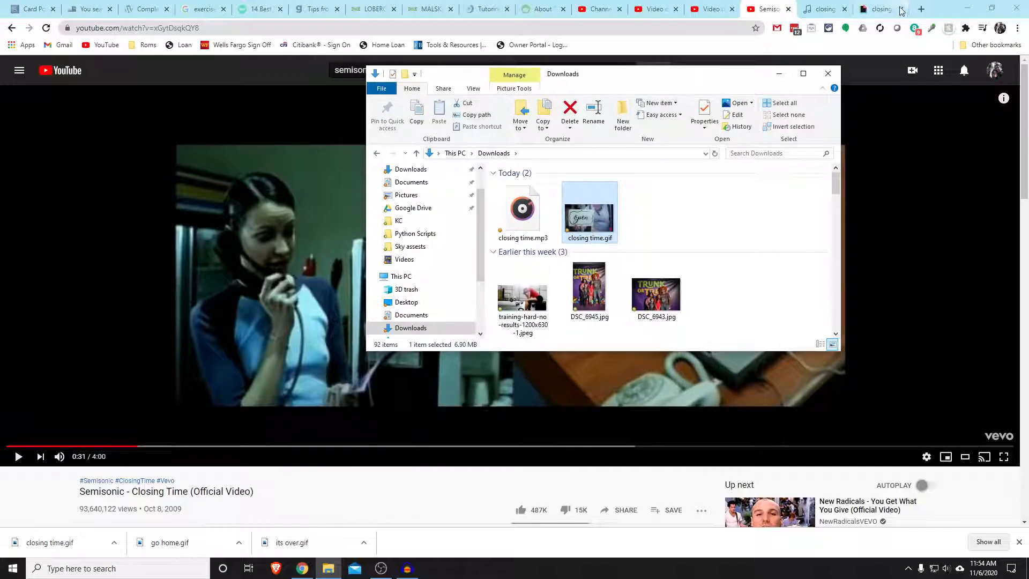
Minimize the windows covering the desktop, launch Soundboard from the Soundboard PC folder, and close that folder
click(969, 9)
click(967, 6)
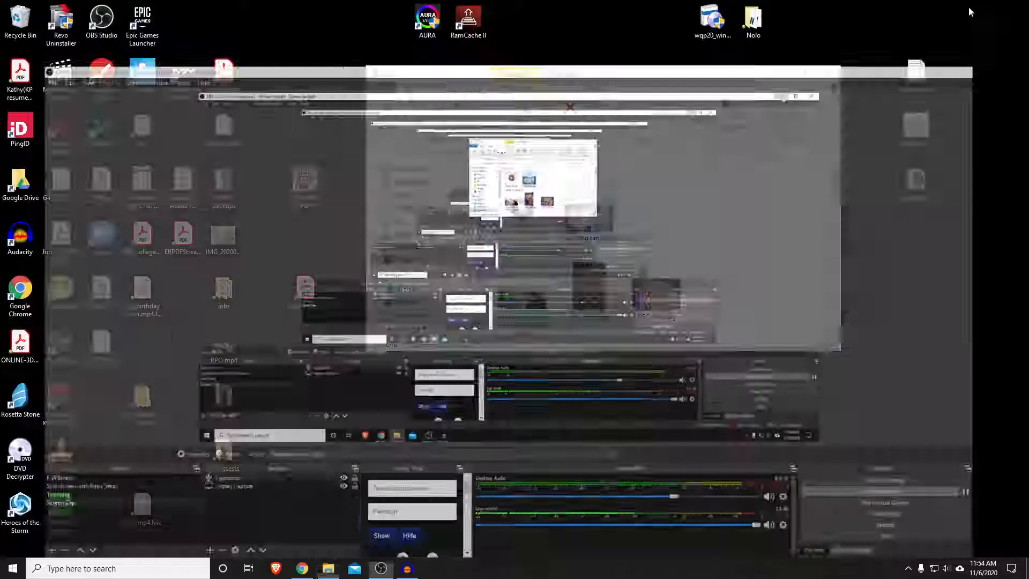
double_click(916, 185)
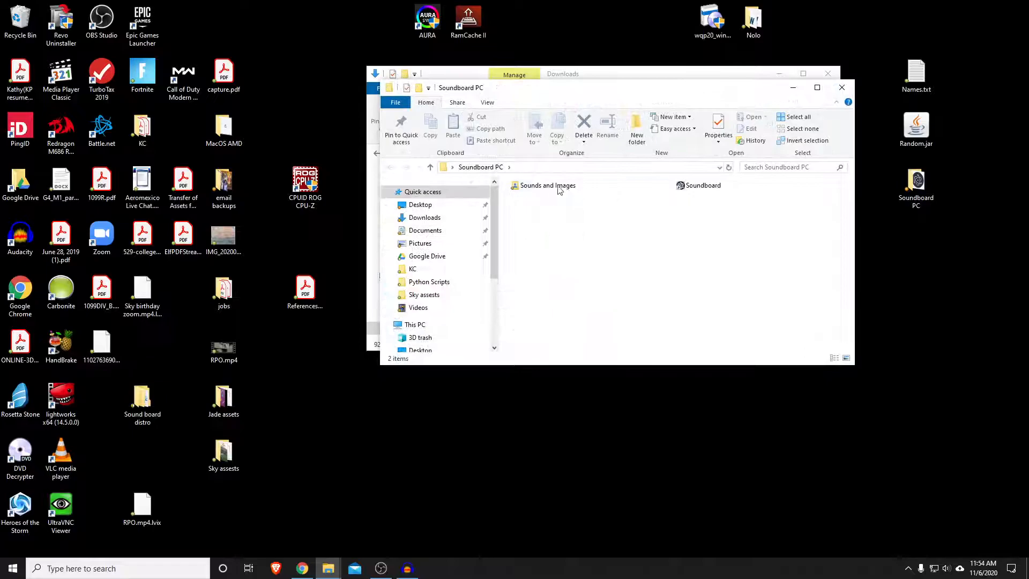
double_click(694, 186)
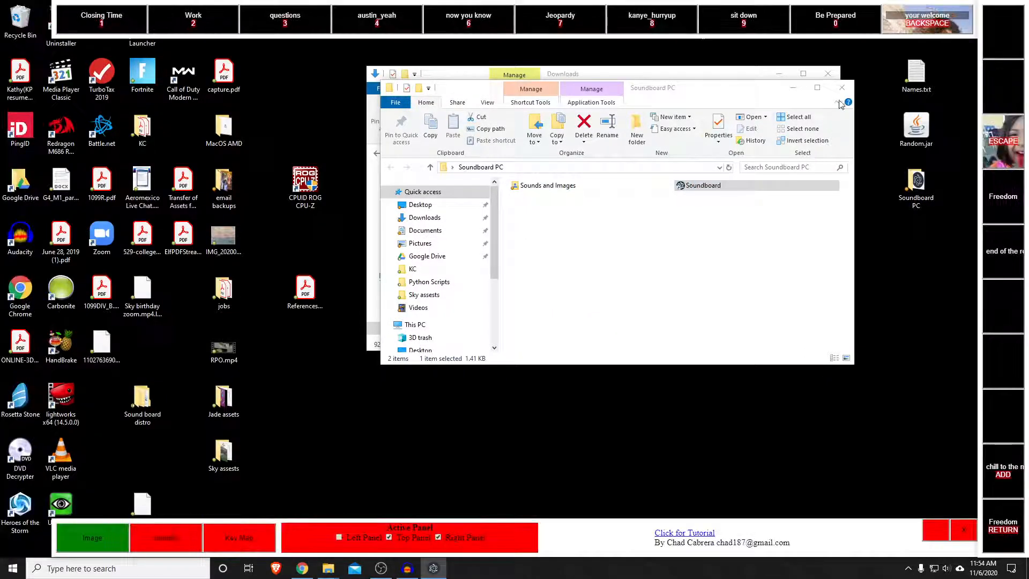
click(842, 89)
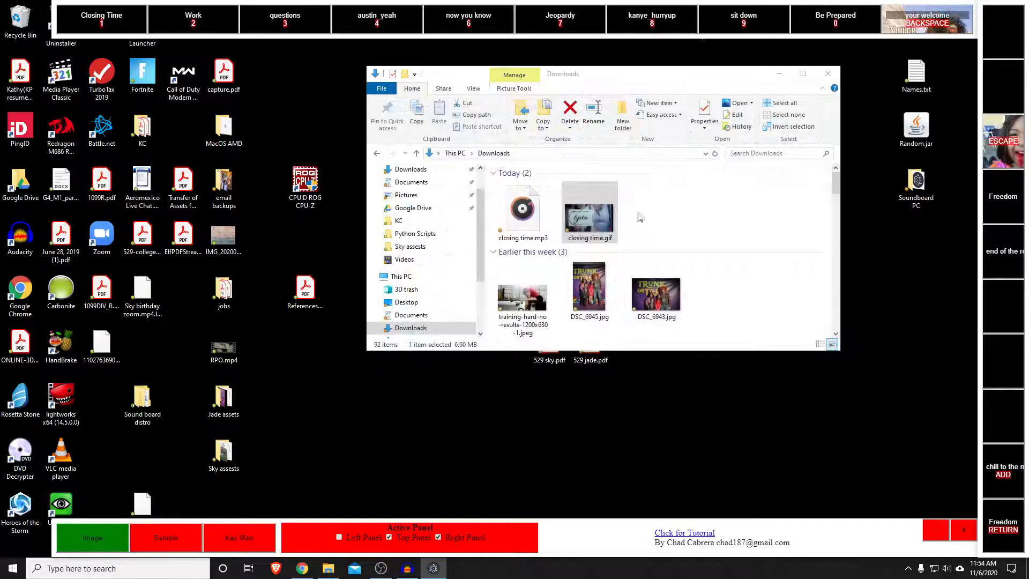
Assign closing time.gif and closing time.mp3 to the soundboard slot directly below Freedom, name it "closing time", and trigger it to test
drag(607, 220, 1000, 274)
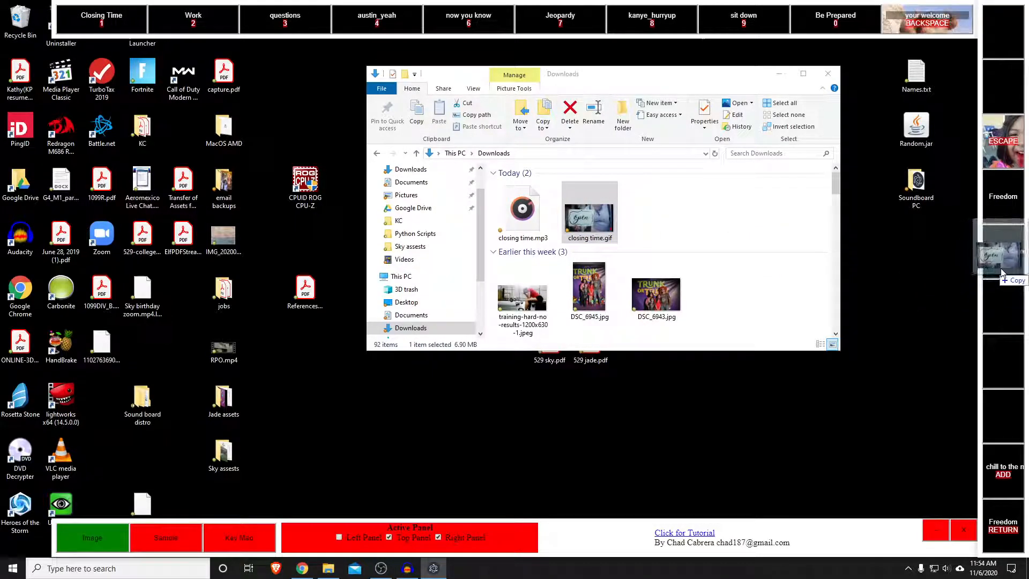
drag(523, 211, 1000, 268)
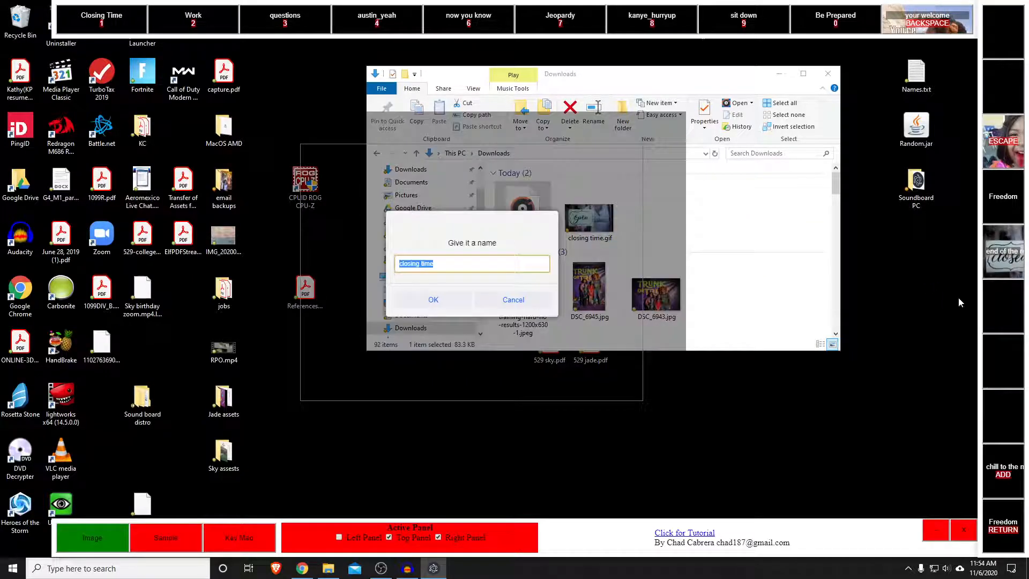
key(Return)
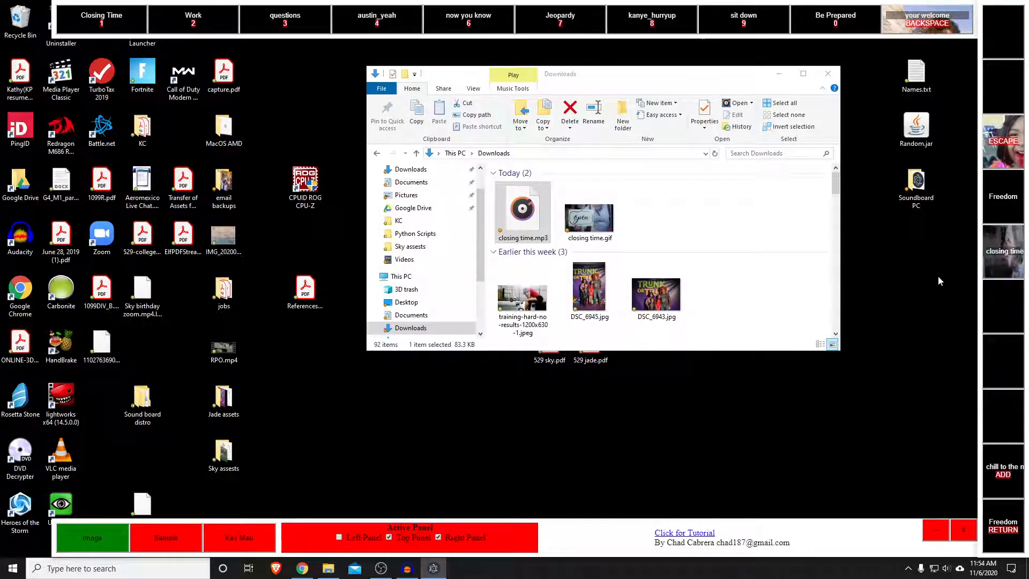
click(998, 266)
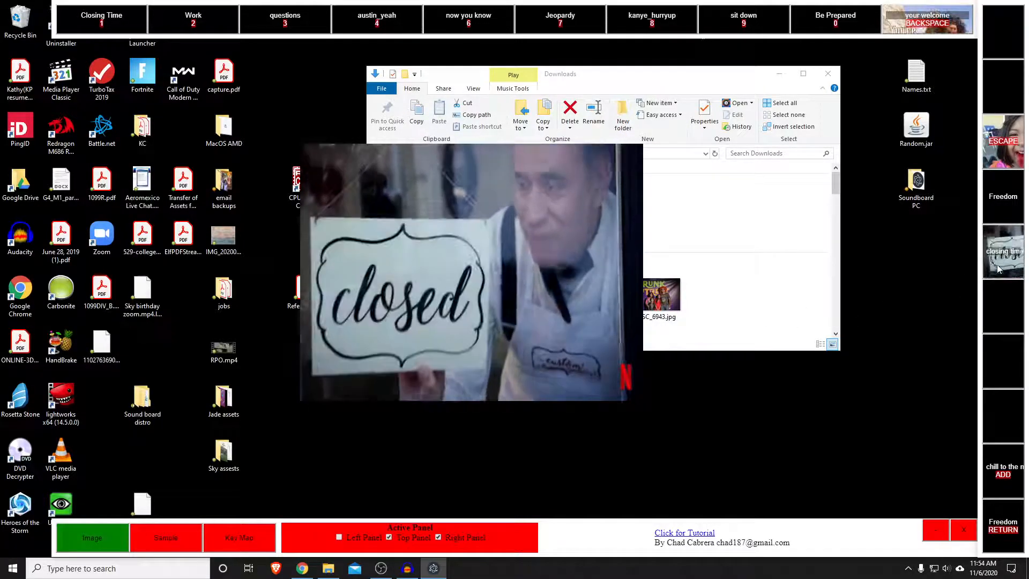
click(997, 264)
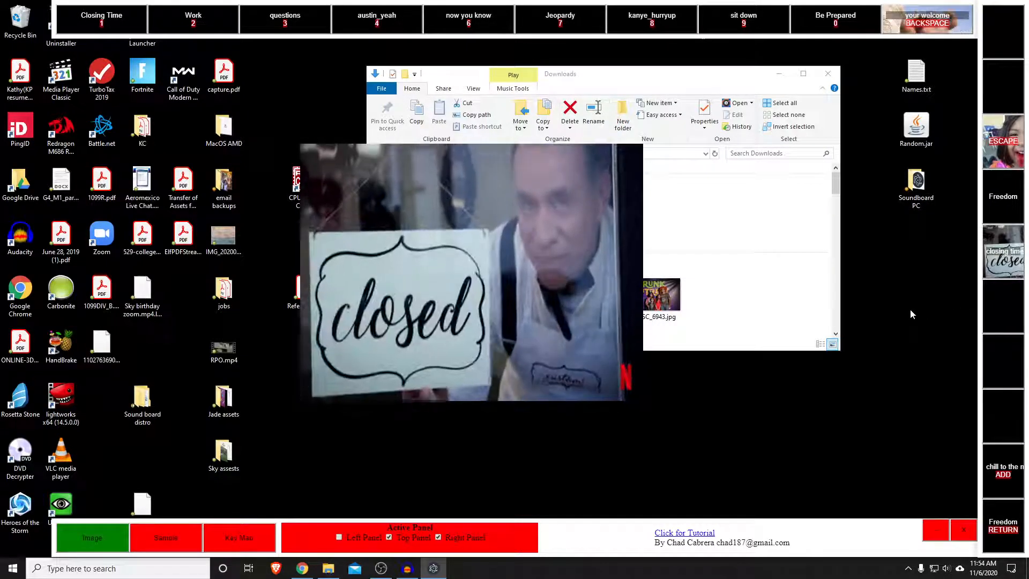